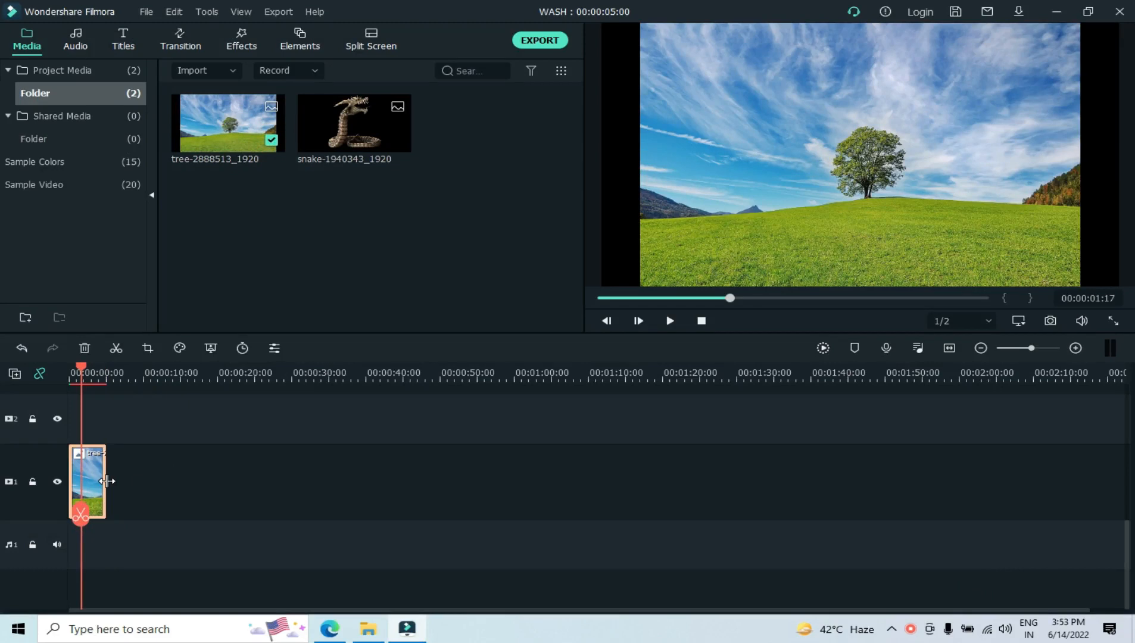
Step: Extend the tree clip on track 1 to 00:00:24:12 and crop it to fit the frame
drag(106, 481, 250, 474)
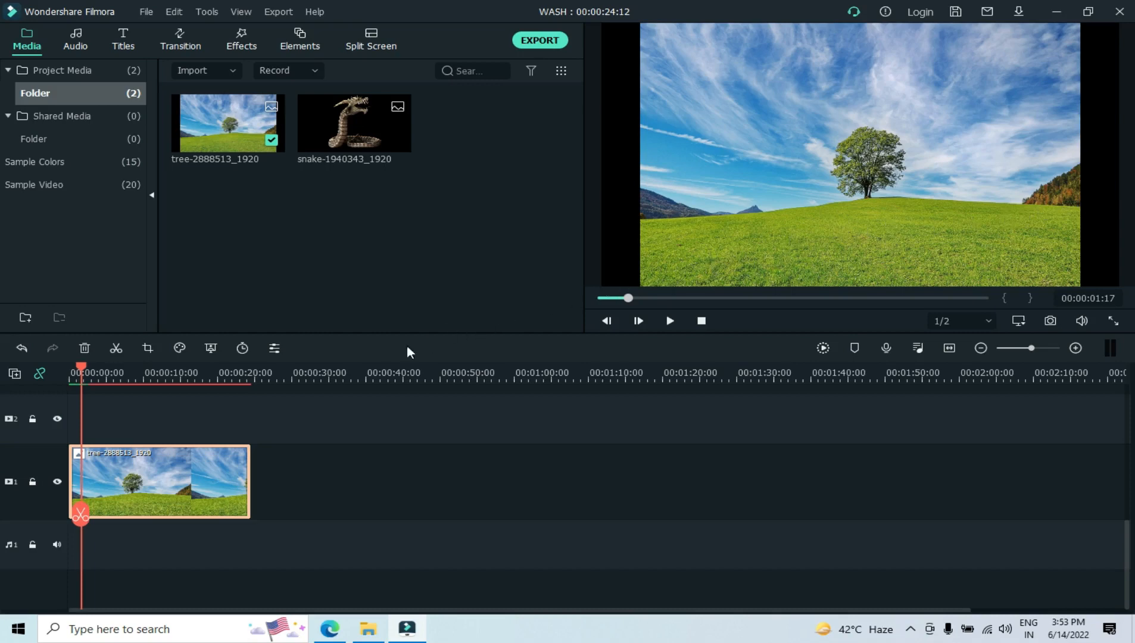
right_click(148, 473)
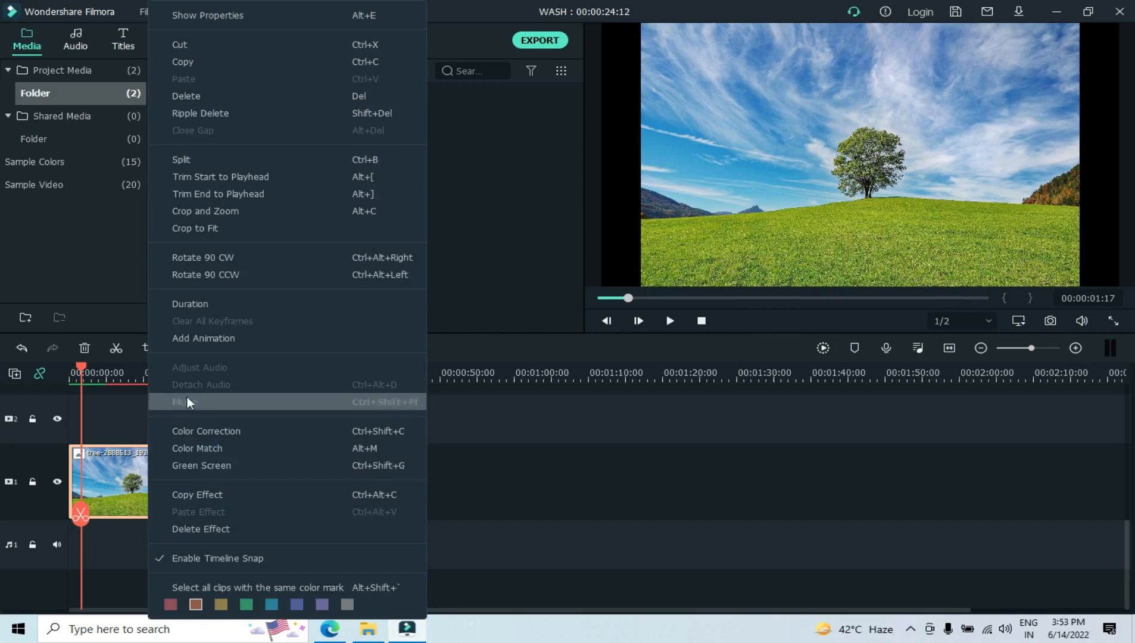
click(219, 230)
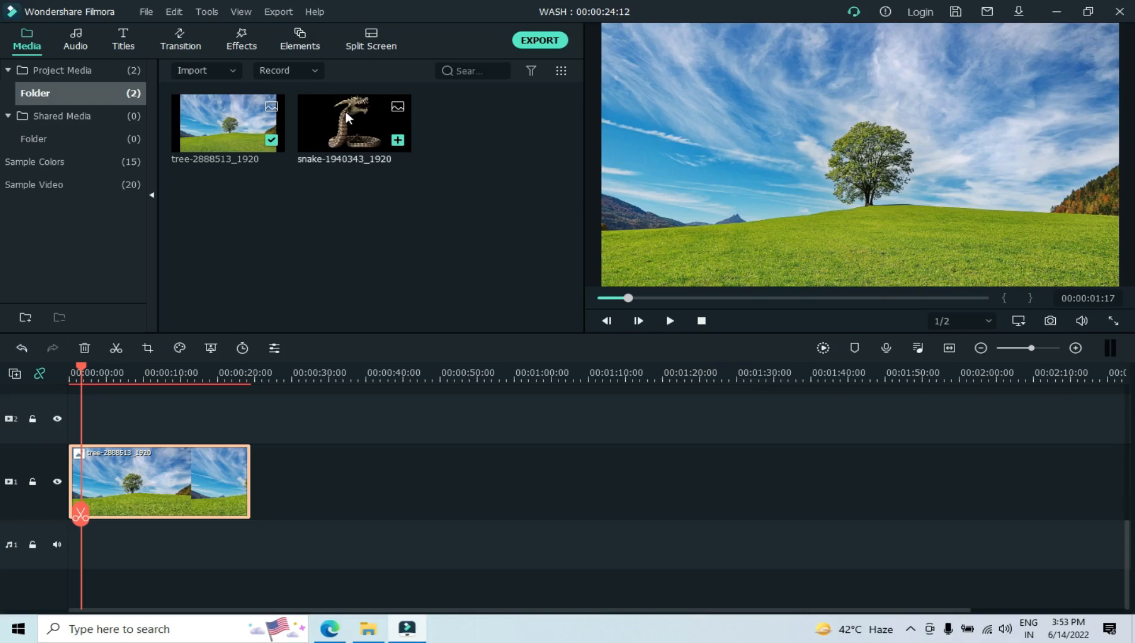
Step: Place the snake image on track 2 over the full length of the tree clip and preview the composite
drag(348, 114, 250, 423)
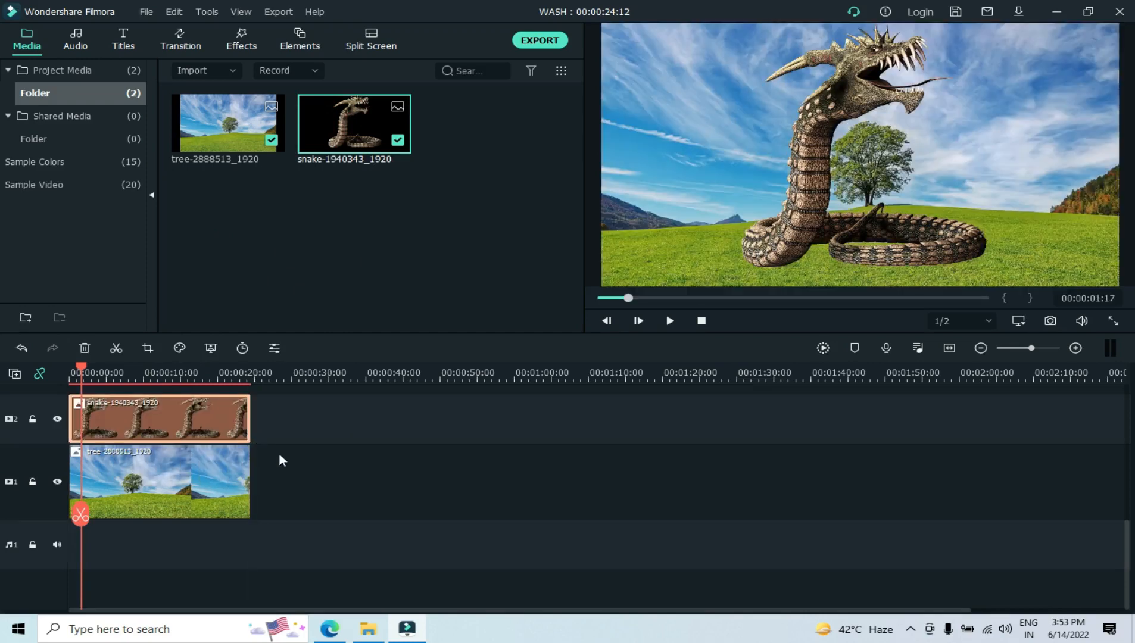
click(675, 322)
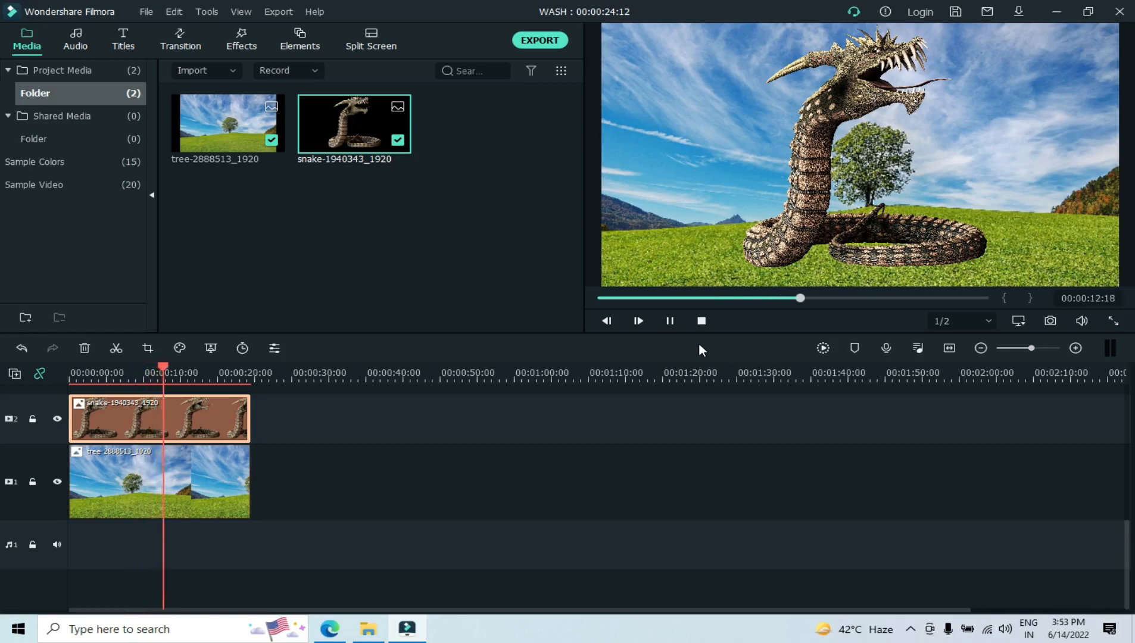
click(670, 322)
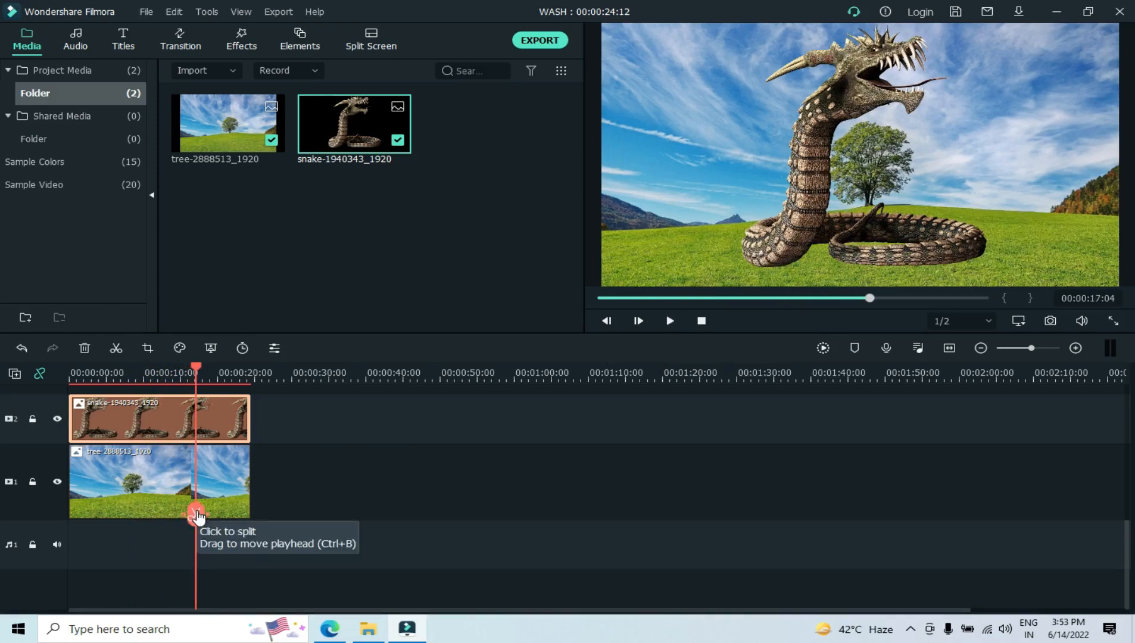
Step: Add a custom animation keyframe to the snake clip at 00:00:00:00
drag(197, 516, 12, 510)
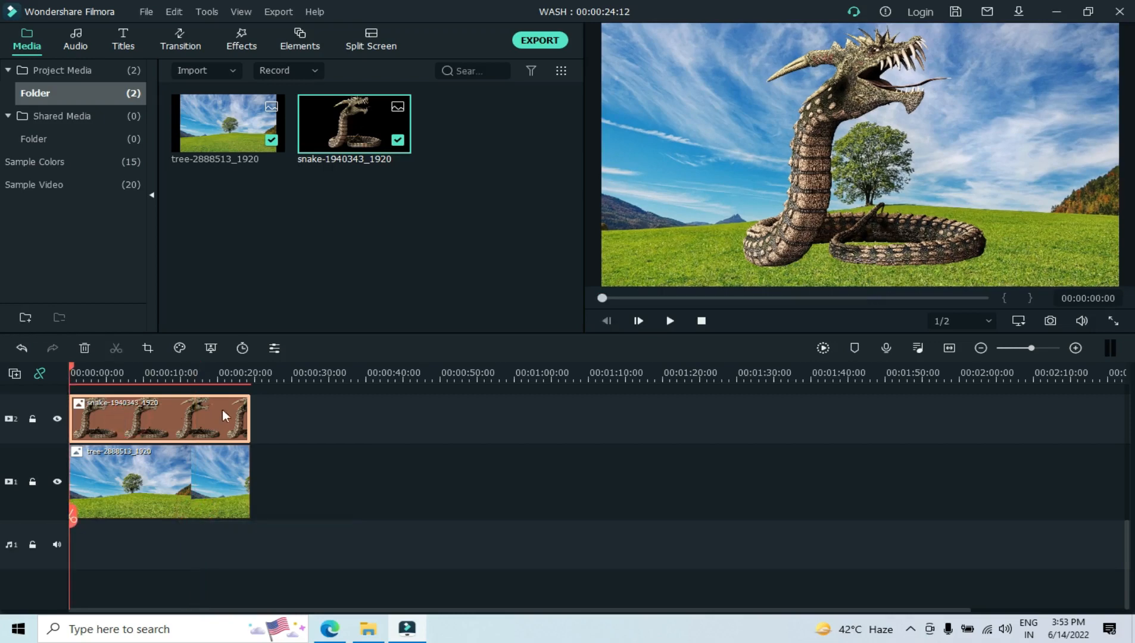
click(273, 350)
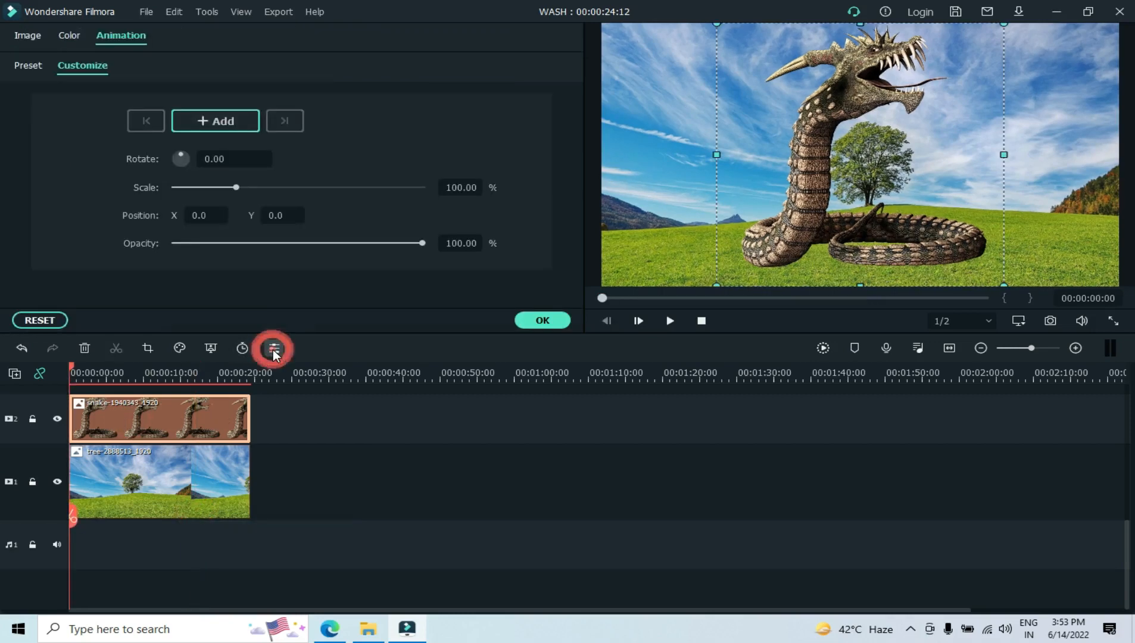
click(220, 122)
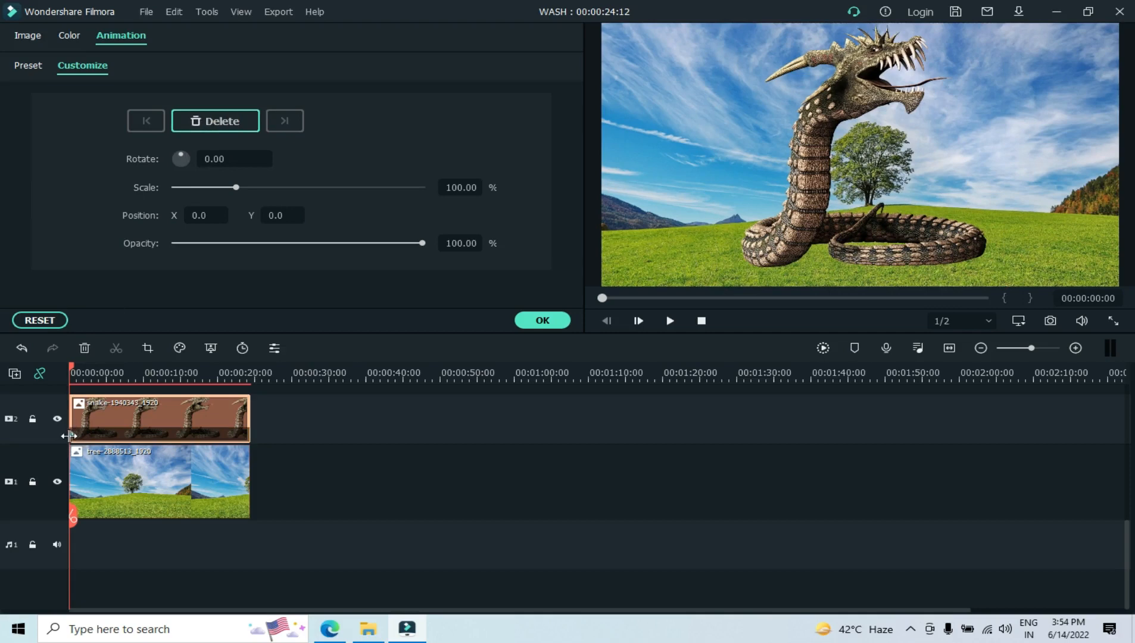
Step: For the first keyframe, shrink the snake to about 24% scale in the frame's upper-left corner, about X -283, Y 127
click(806, 223)
drag(185, 154, 182, 144)
mouse_move(236, 187)
mouse_down()
mouse_move(180, 189)
mouse_move(270, 188)
mouse_move(205, 187)
mouse_move(227, 190)
mouse_up()
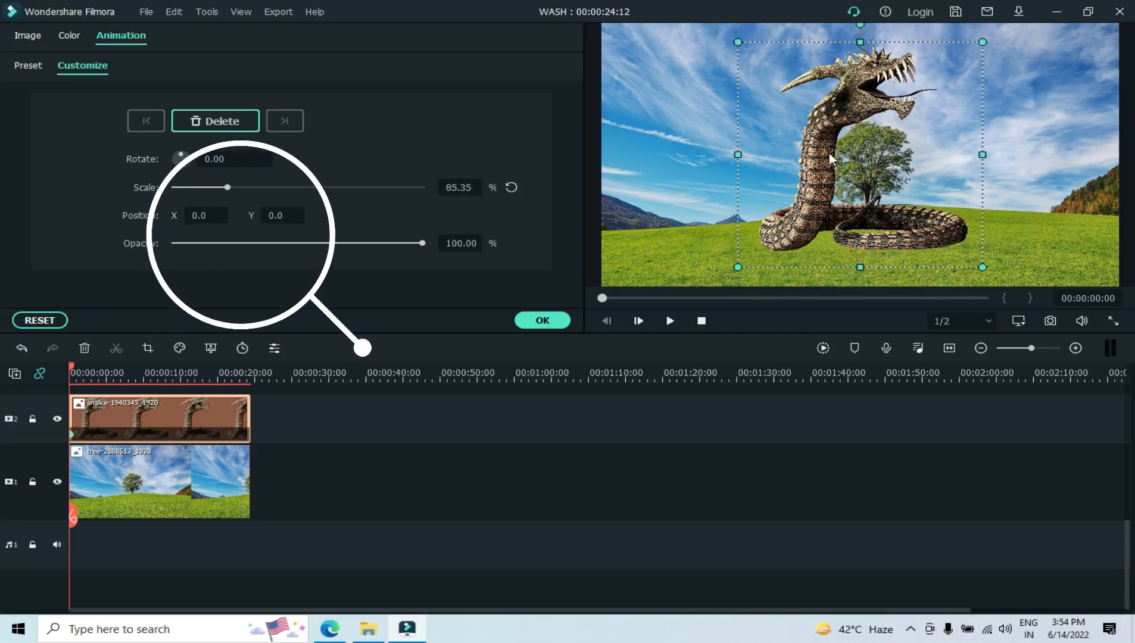
mouse_move(812, 162)
mouse_down()
mouse_move(653, 169)
mouse_move(875, 151)
mouse_move(817, 153)
mouse_up()
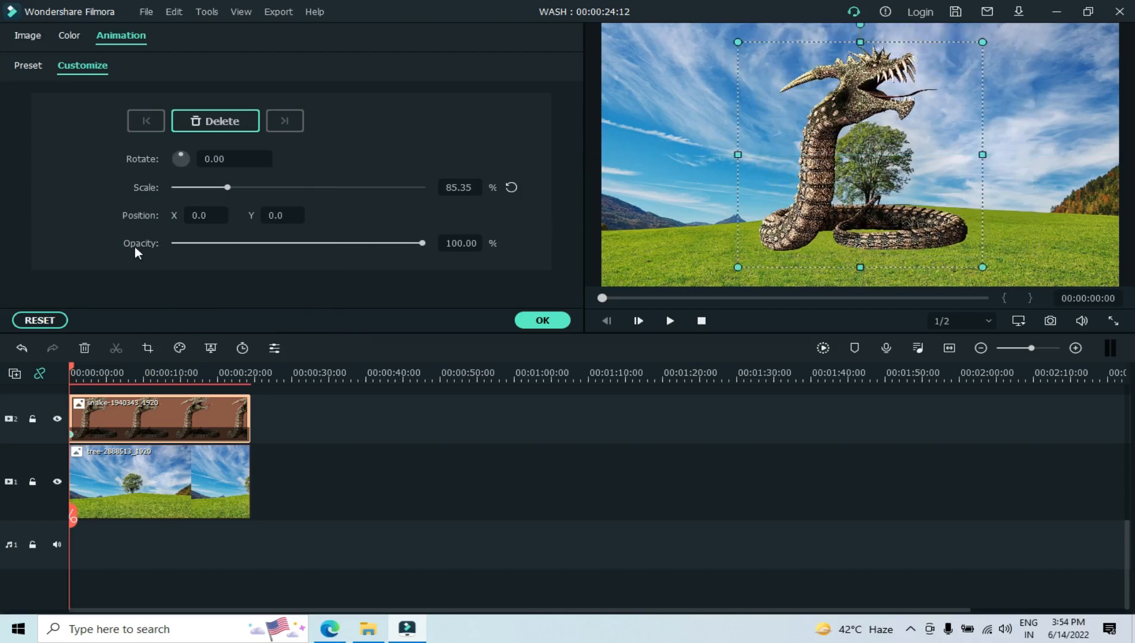
drag(402, 243, 432, 245)
drag(815, 166, 709, 162)
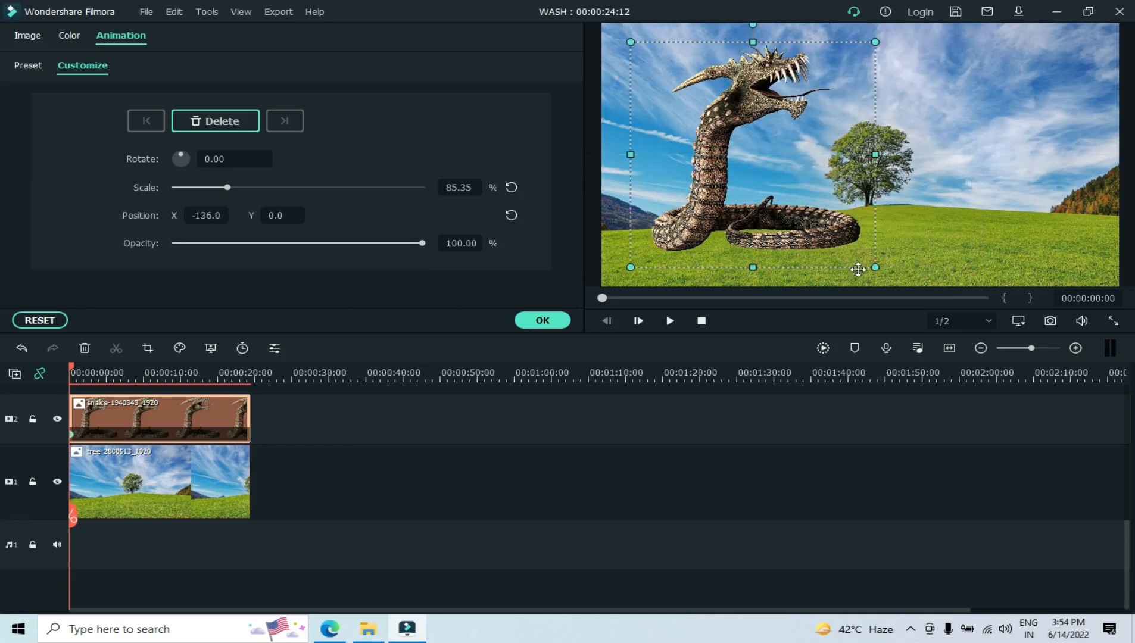
drag(875, 268, 630, 72)
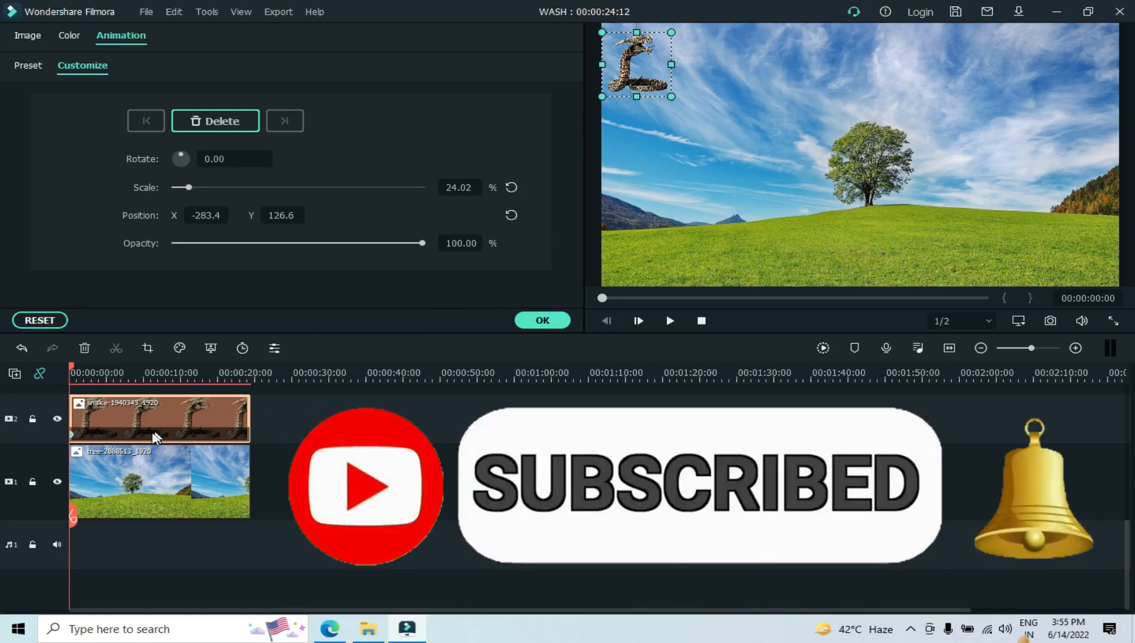
Step: Add a keyframe at 00:00:04:06 with the snake in the frame's upper-right corner, about 35% scale, X 263, Y 106
drag(83, 517, 104, 519)
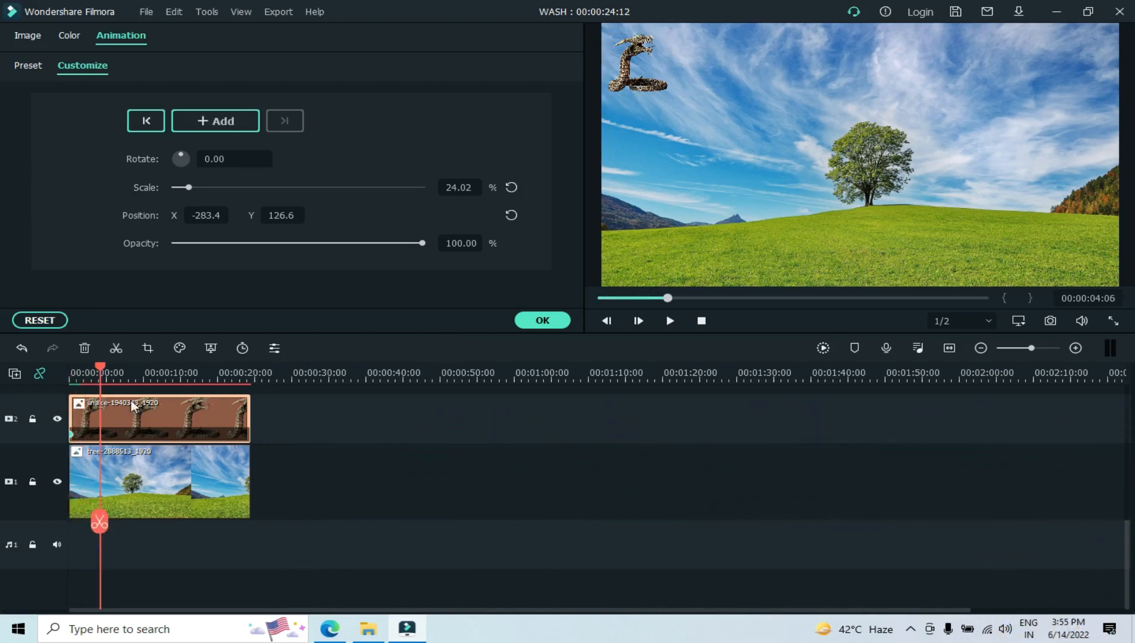
click(211, 121)
drag(633, 78, 1053, 89)
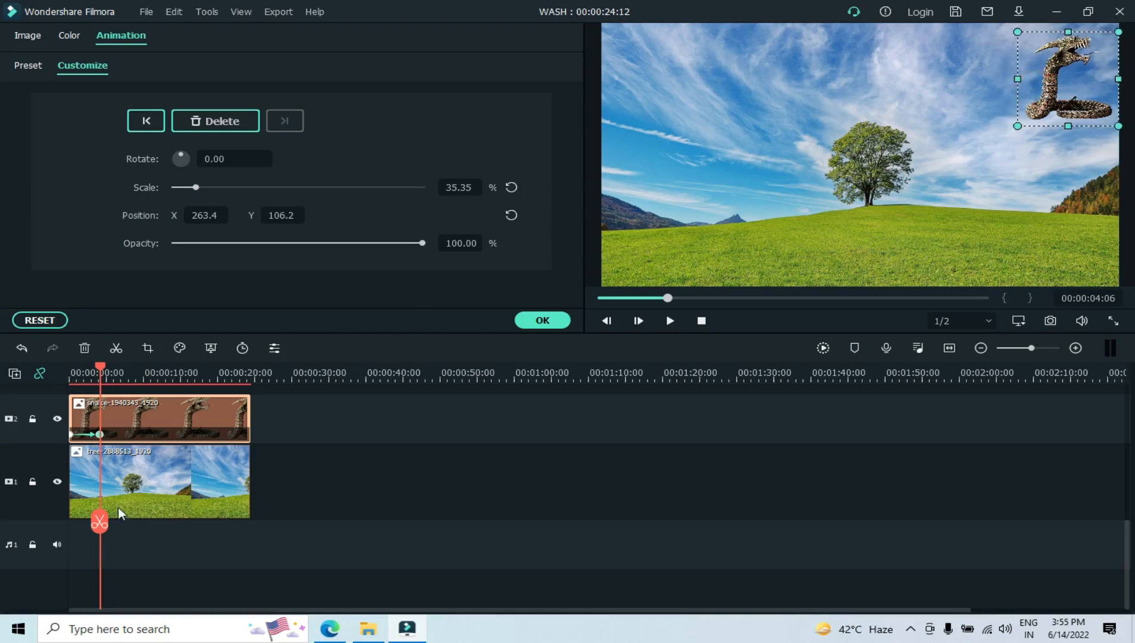
Step: Add a keyframe at 00:00:07:24 with the snake in the frame's lower-right corner, about 54% scale, X 230, Y -98
drag(100, 522, 131, 528)
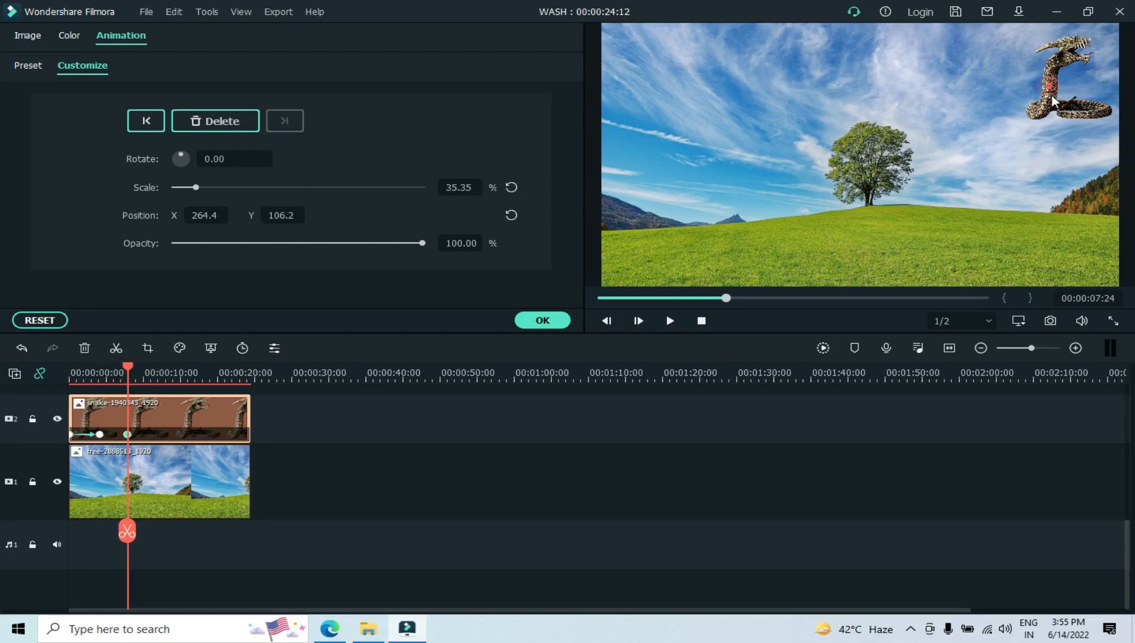
drag(1050, 95, 1048, 252)
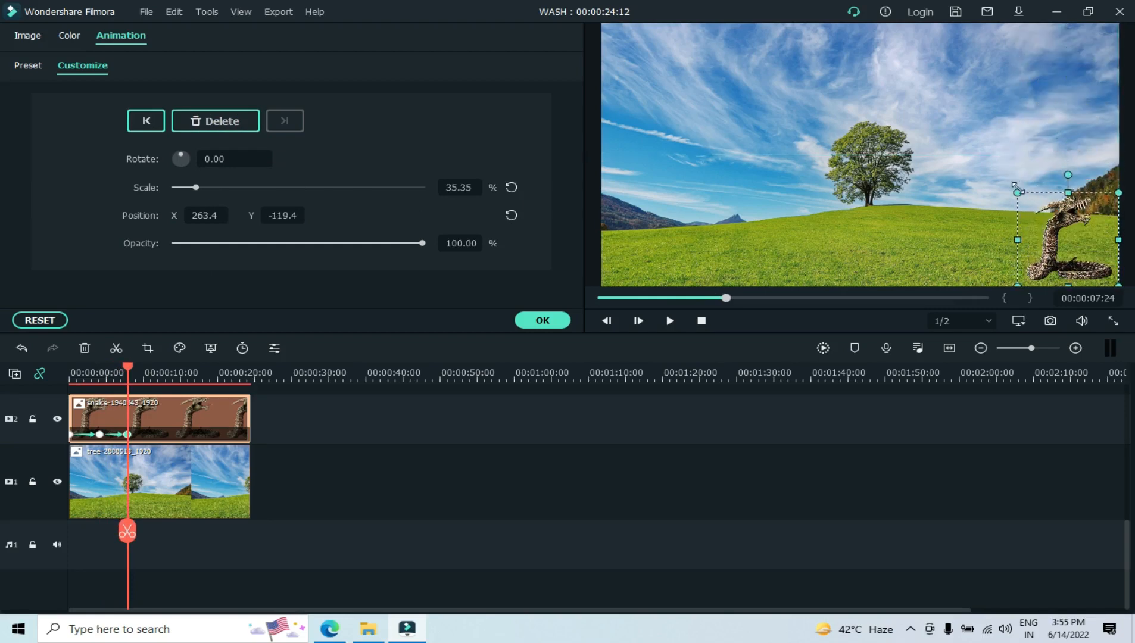
drag(1017, 193, 967, 158)
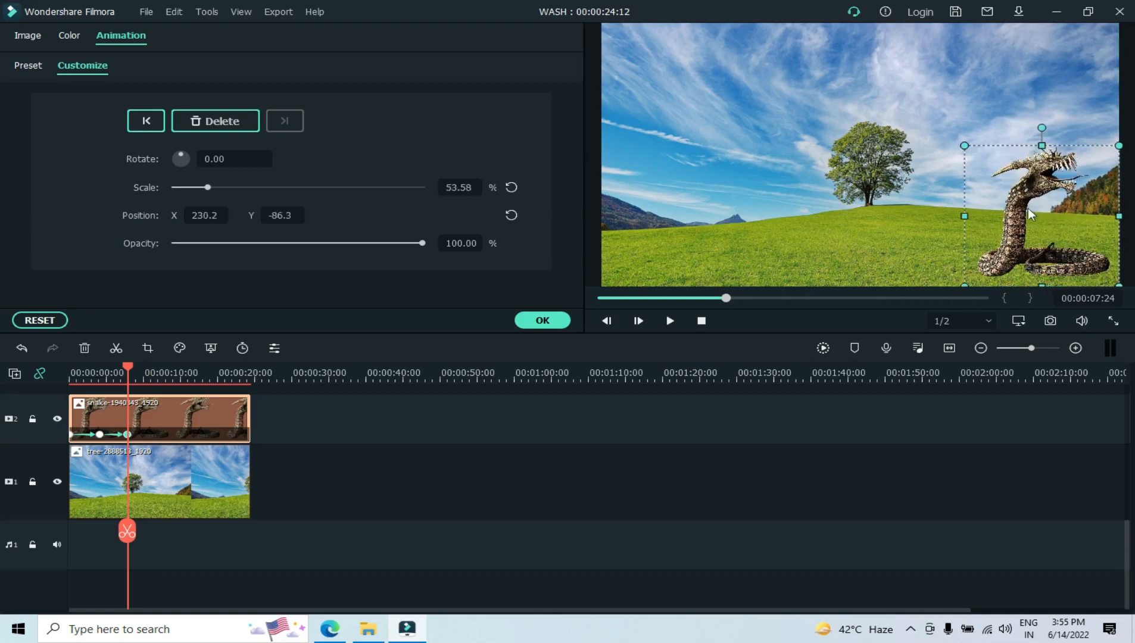
drag(1024, 234, 1024, 243)
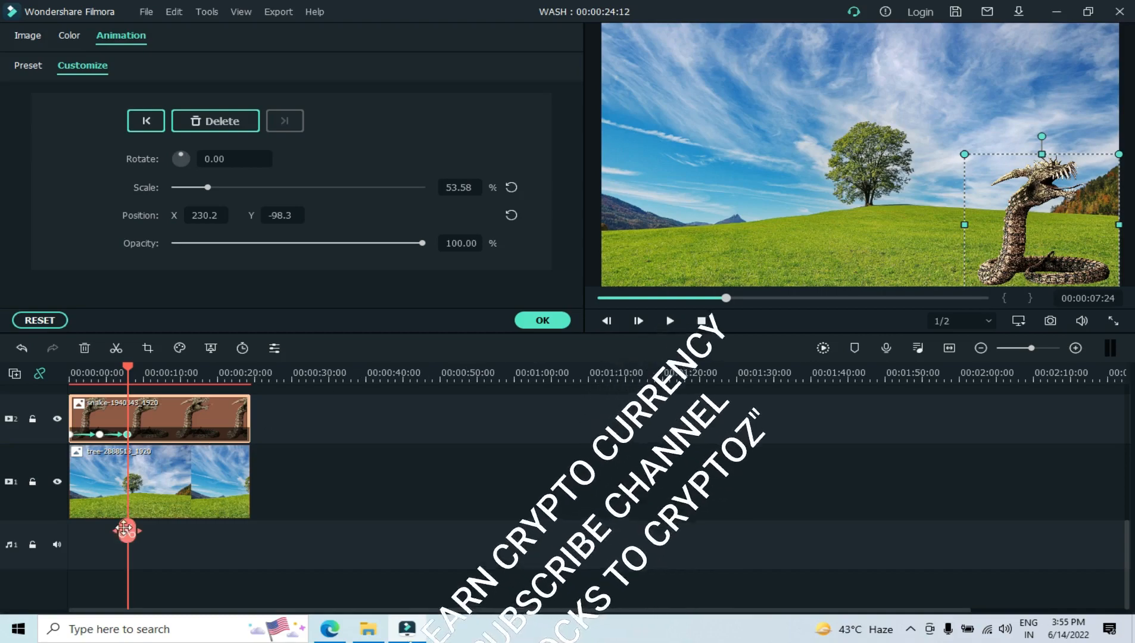
Step: Add a keyframe at 00:00:12:13 with the snake in the frame's lower-left corner, about 78% scale, X -187, Y -54
drag(128, 531, 161, 535)
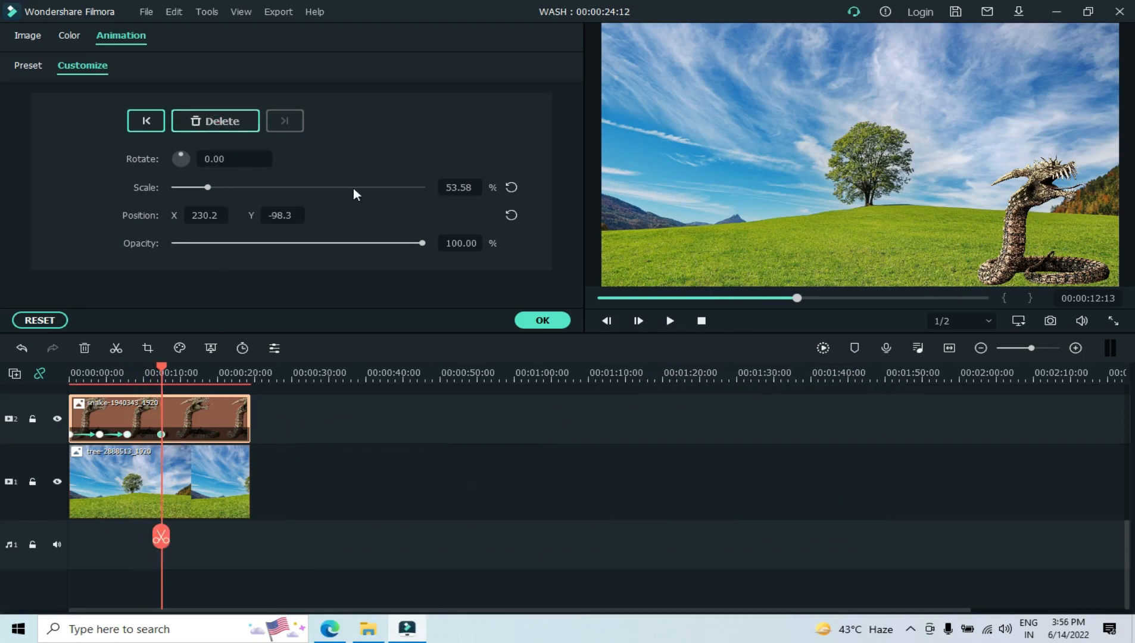
drag(1016, 243, 654, 239)
drag(754, 153, 822, 101)
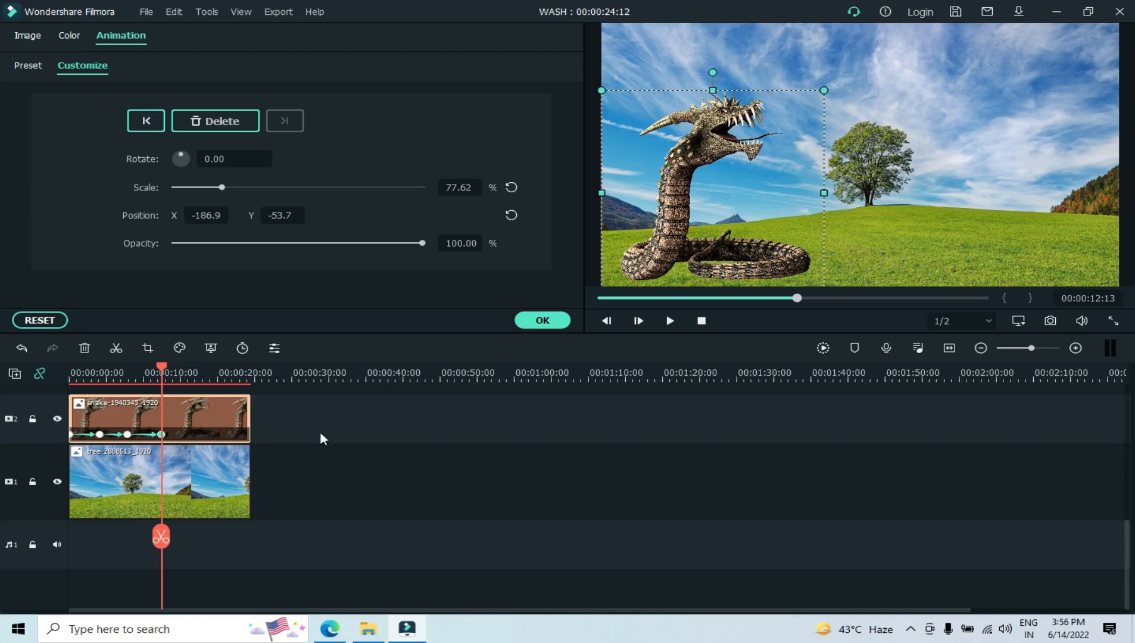
Step: Add a keyframe at 00:00:17:13 with the snake near the frame's centre, about 102% scale, X -13, Y -5
drag(161, 537, 198, 539)
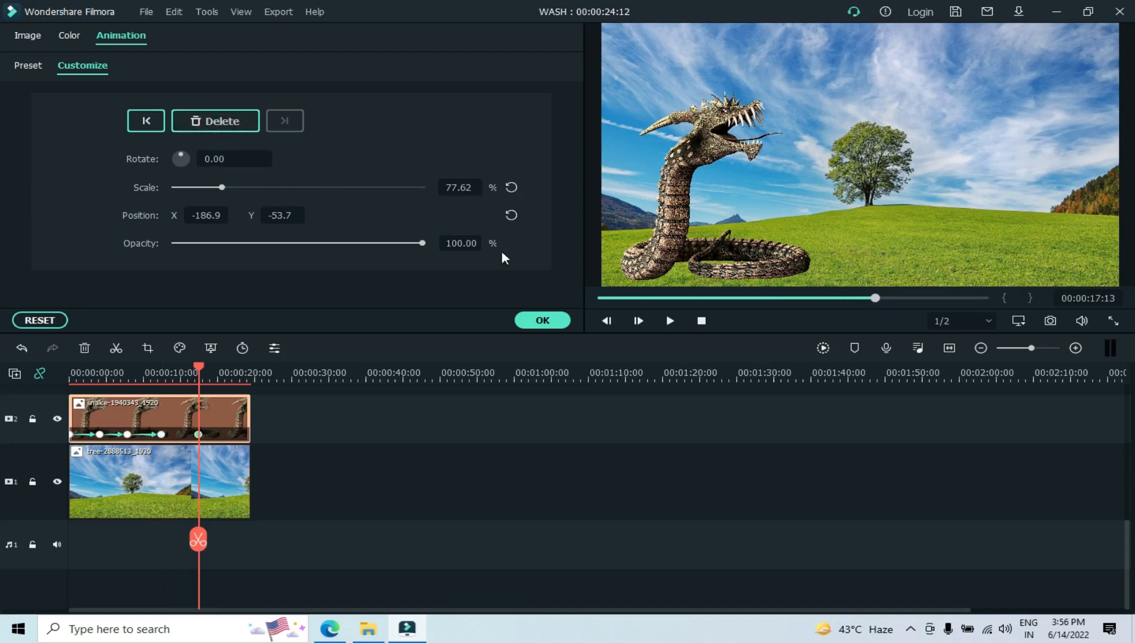
drag(741, 203, 784, 196)
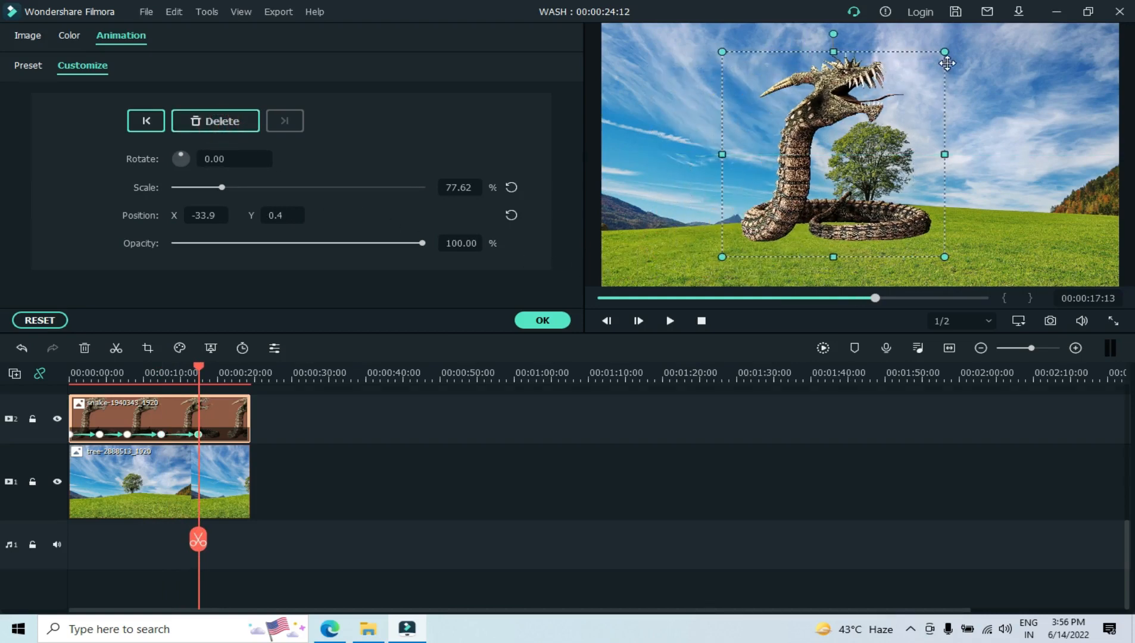
drag(945, 54, 990, 28)
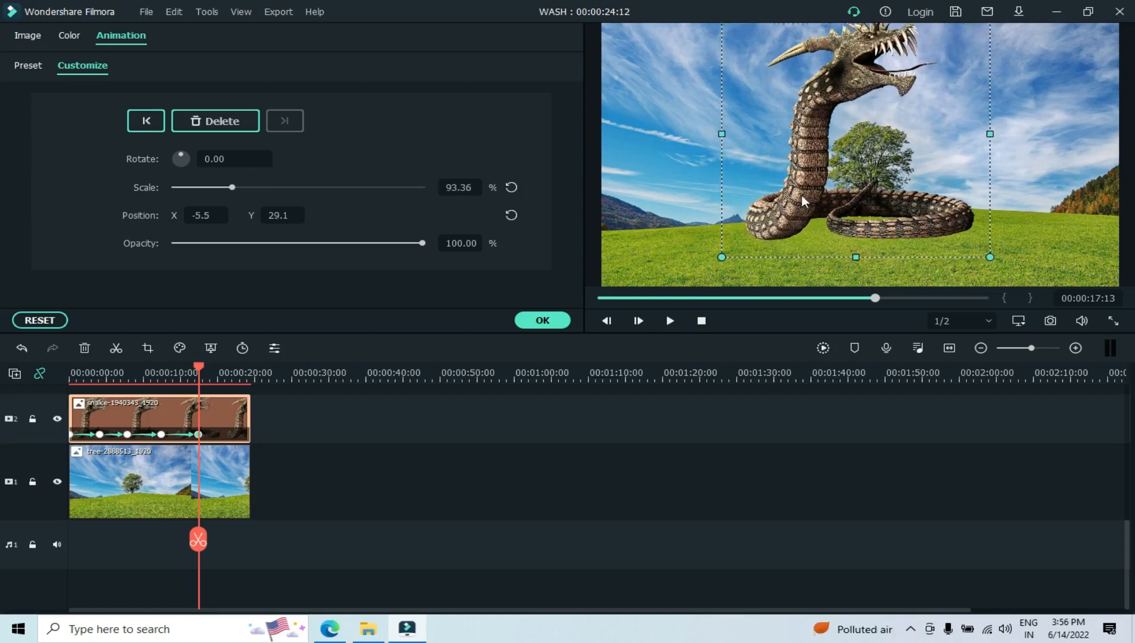
drag(723, 258, 719, 271)
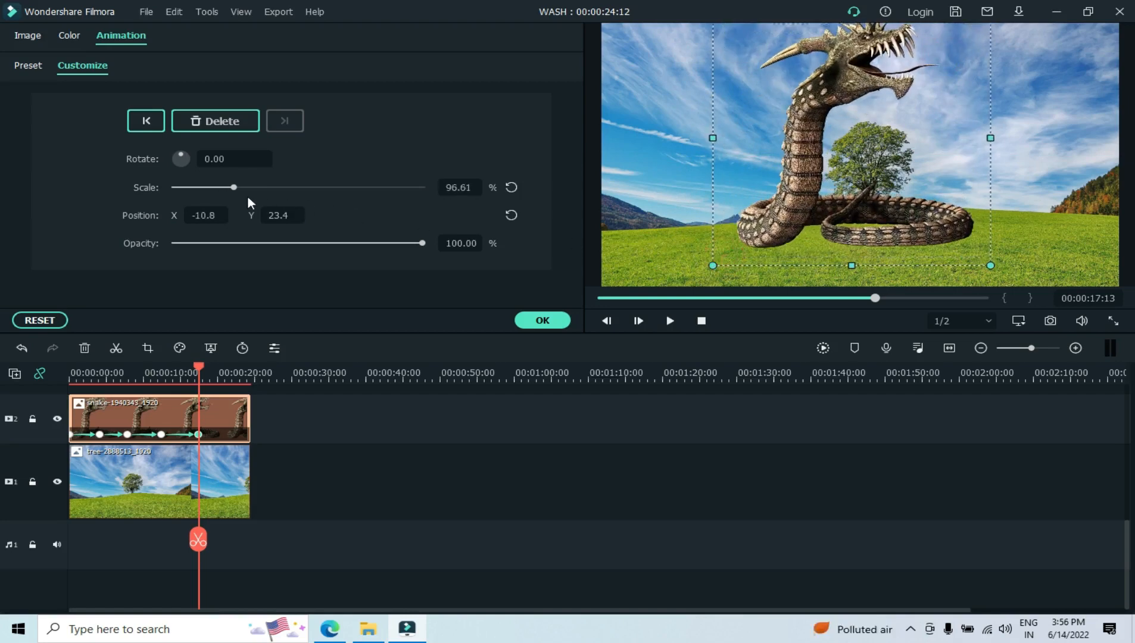
mouse_move(231, 187)
mouse_down()
mouse_move(256, 189)
mouse_move(244, 190)
mouse_up()
drag(798, 138, 793, 156)
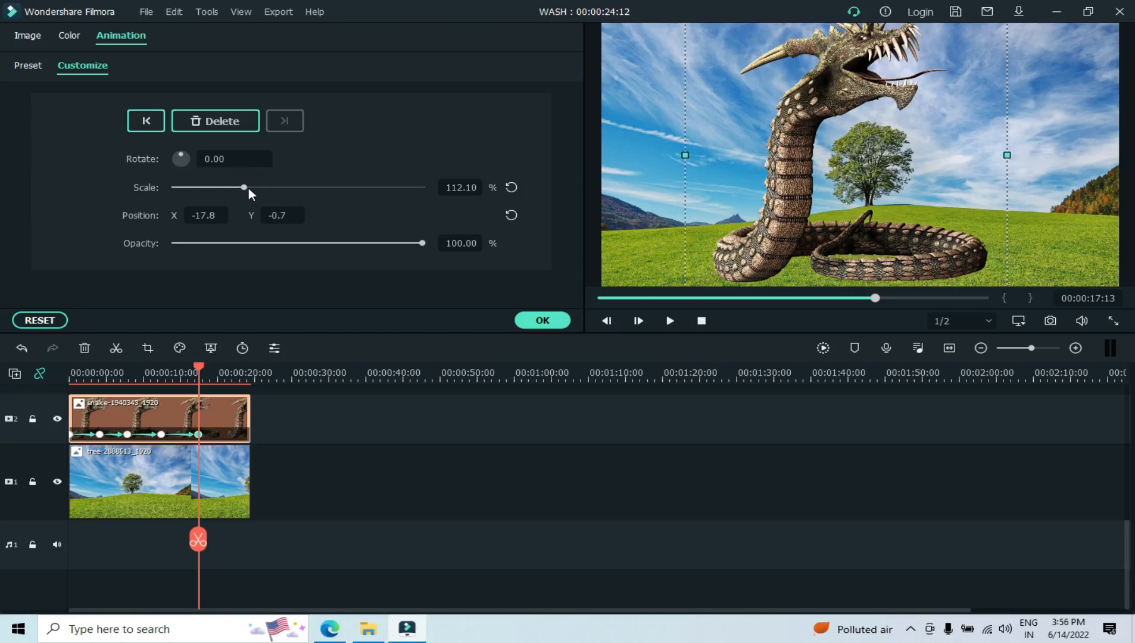
drag(241, 188, 235, 188)
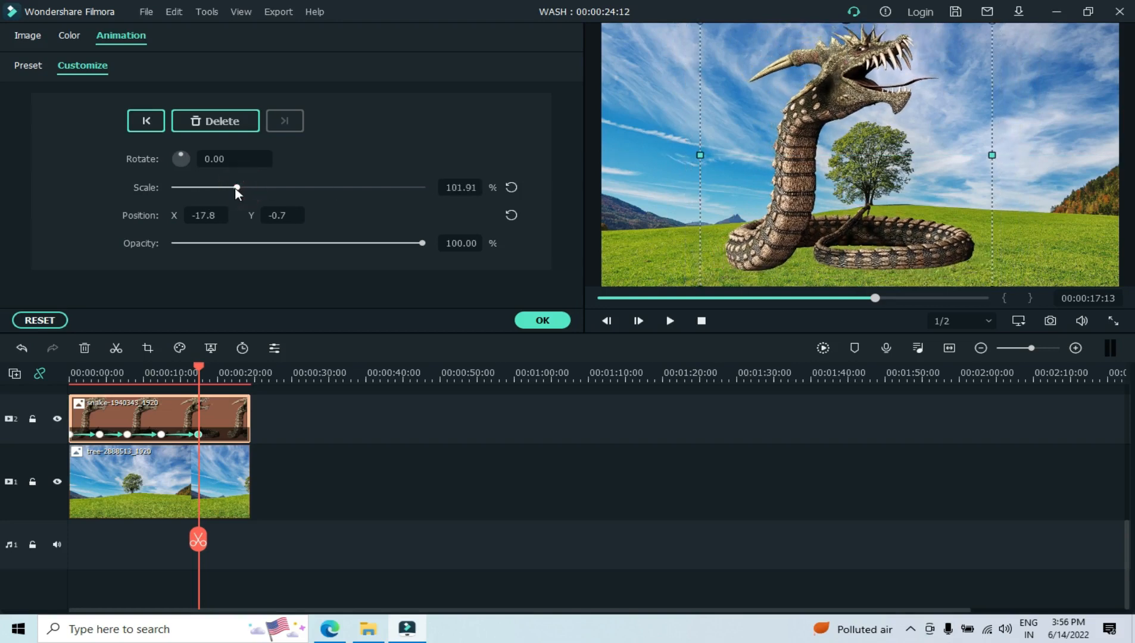
drag(793, 153, 798, 150)
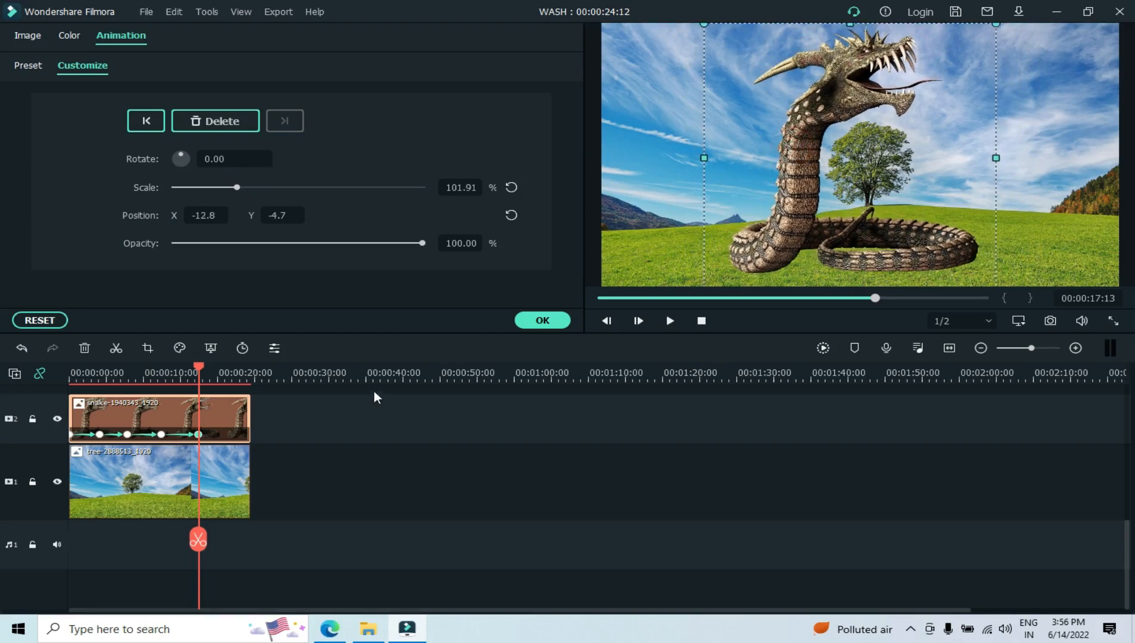
Step: Add a final keyframe at 00:00:23:15 with the snake over the tree at 0% scale, about X 11, Y -27, and apply the animation
drag(205, 538, 246, 538)
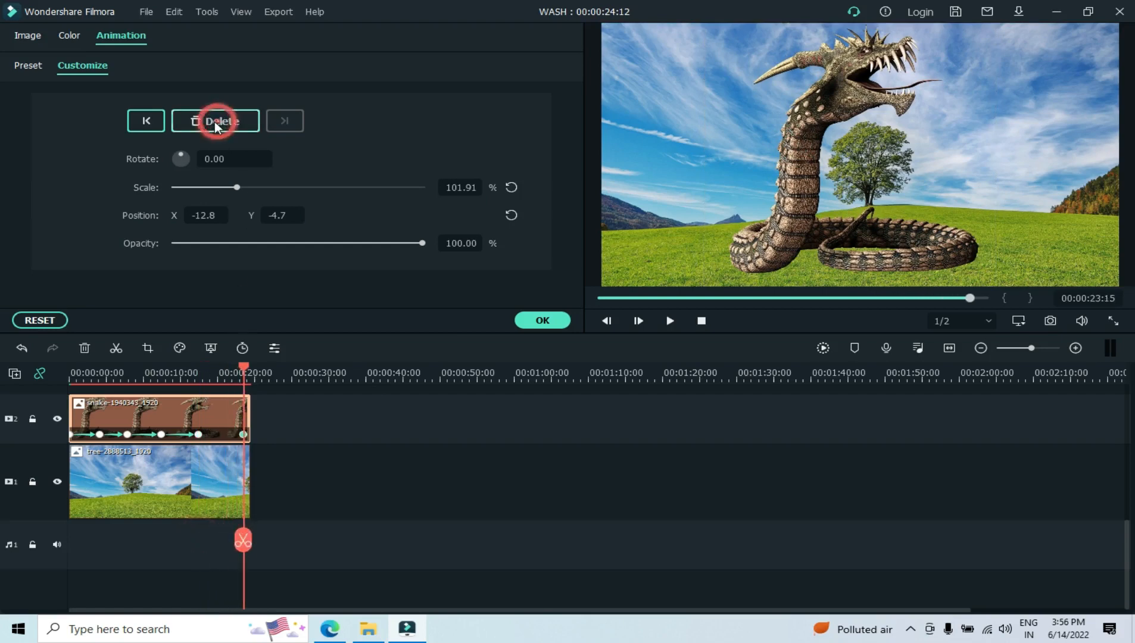
click(214, 123)
drag(787, 230, 798, 226)
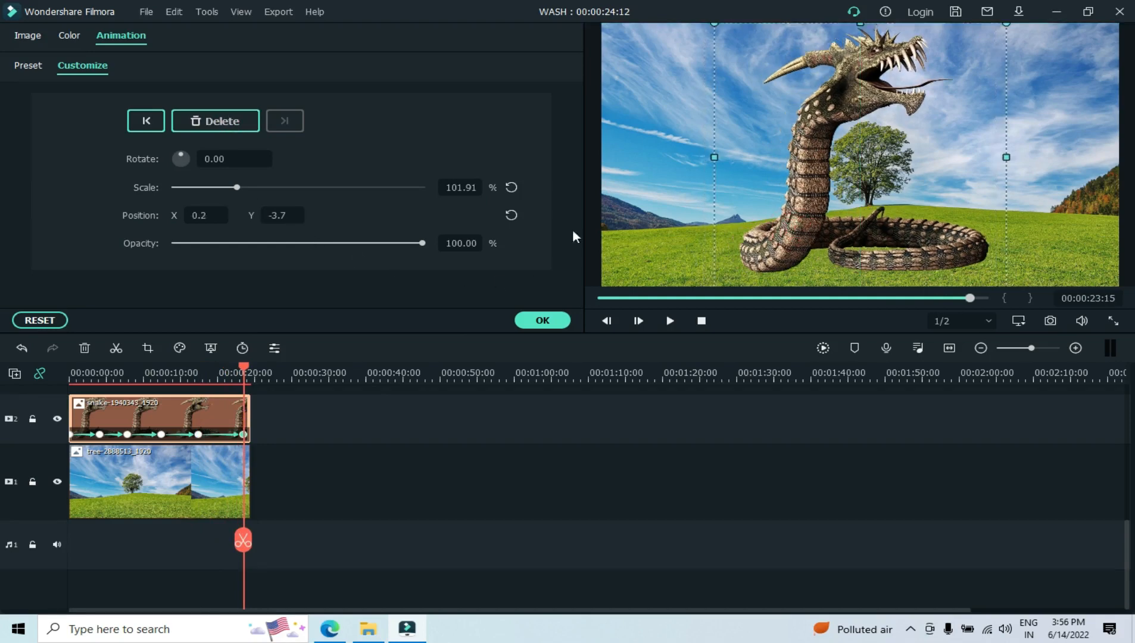
click(236, 187)
drag(236, 187, 186, 188)
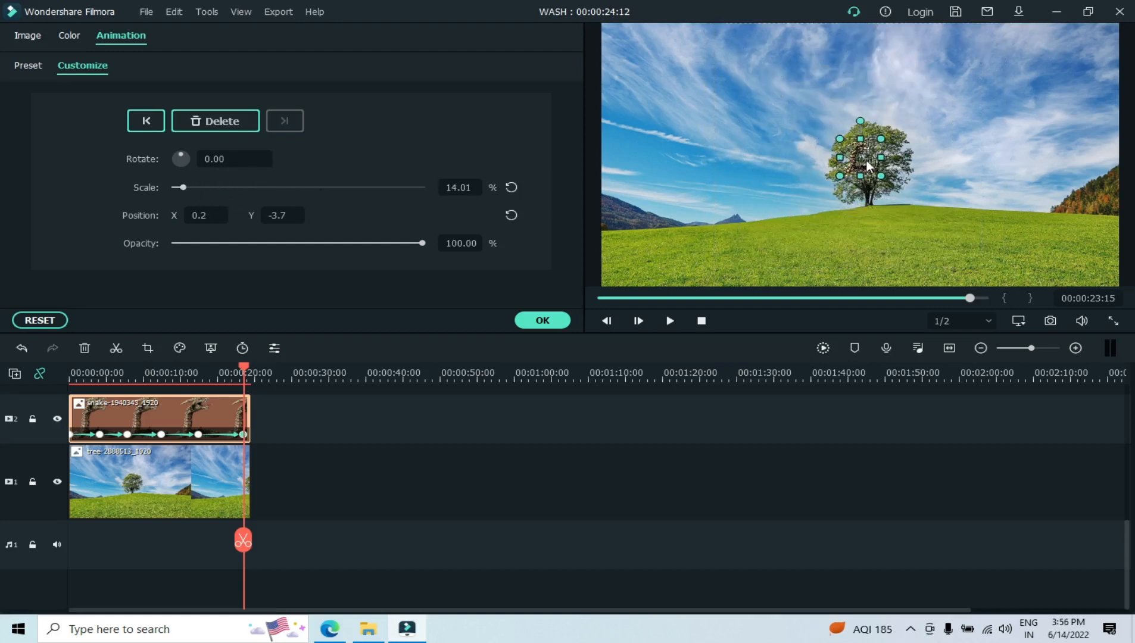
drag(865, 159, 875, 177)
drag(184, 187, 174, 188)
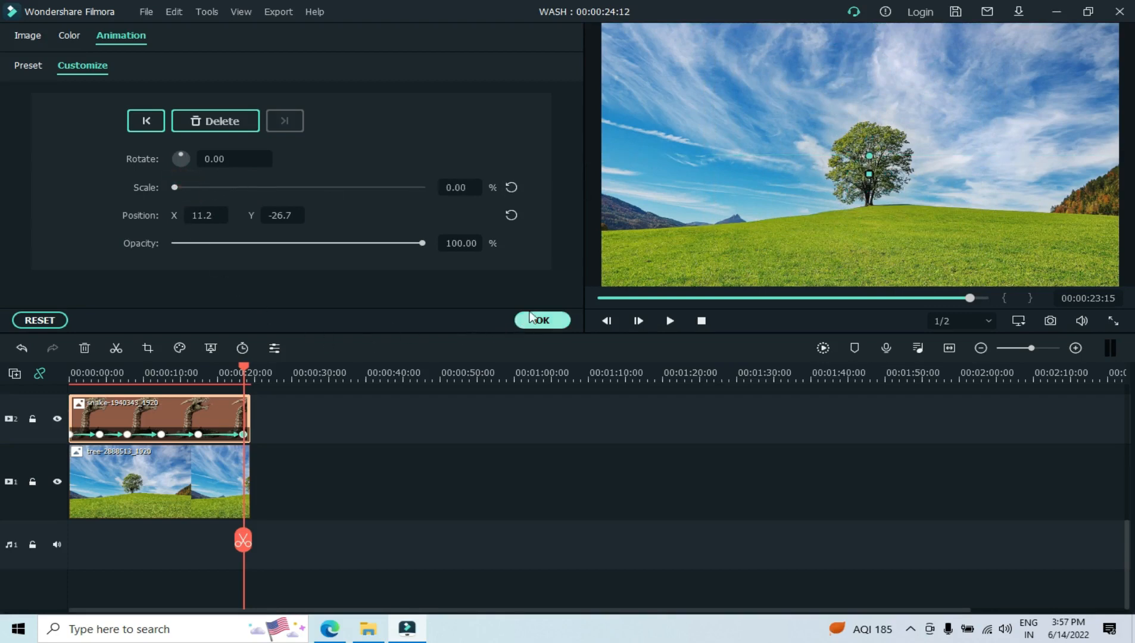
click(546, 322)
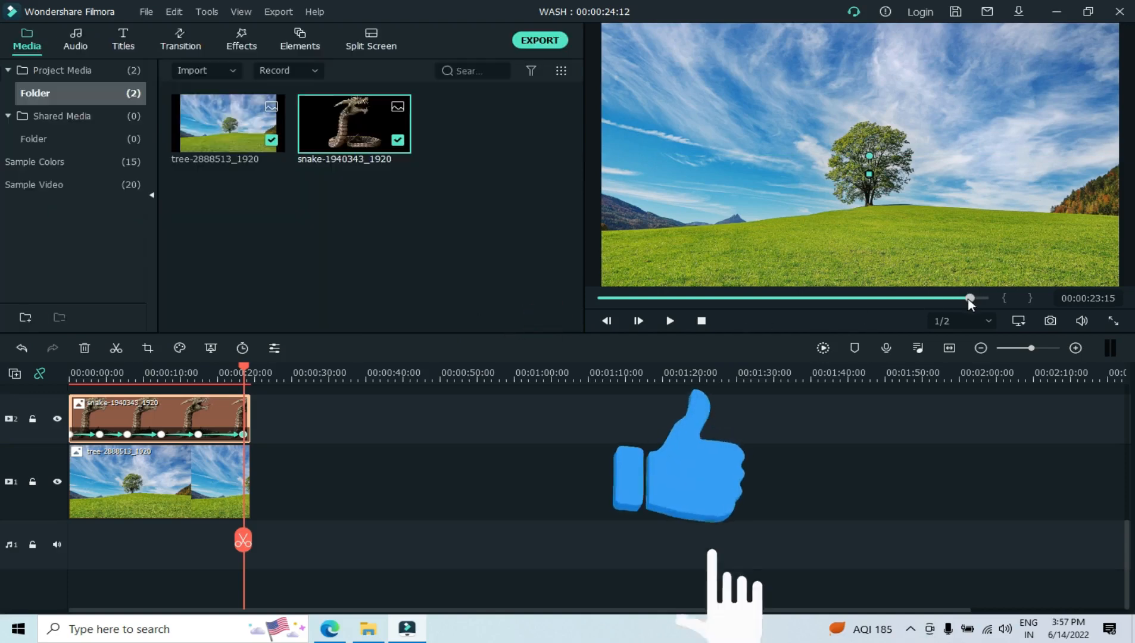
Step: Play the finished snake animation from the start and close the clip's animation settings
drag(603, 296, 582, 296)
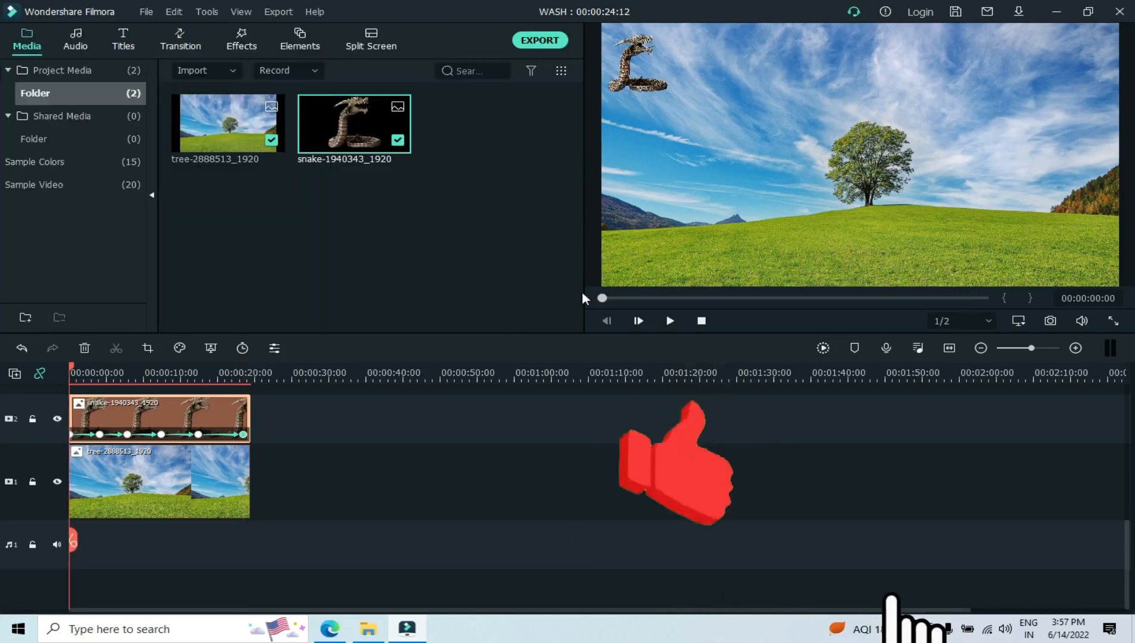
click(670, 322)
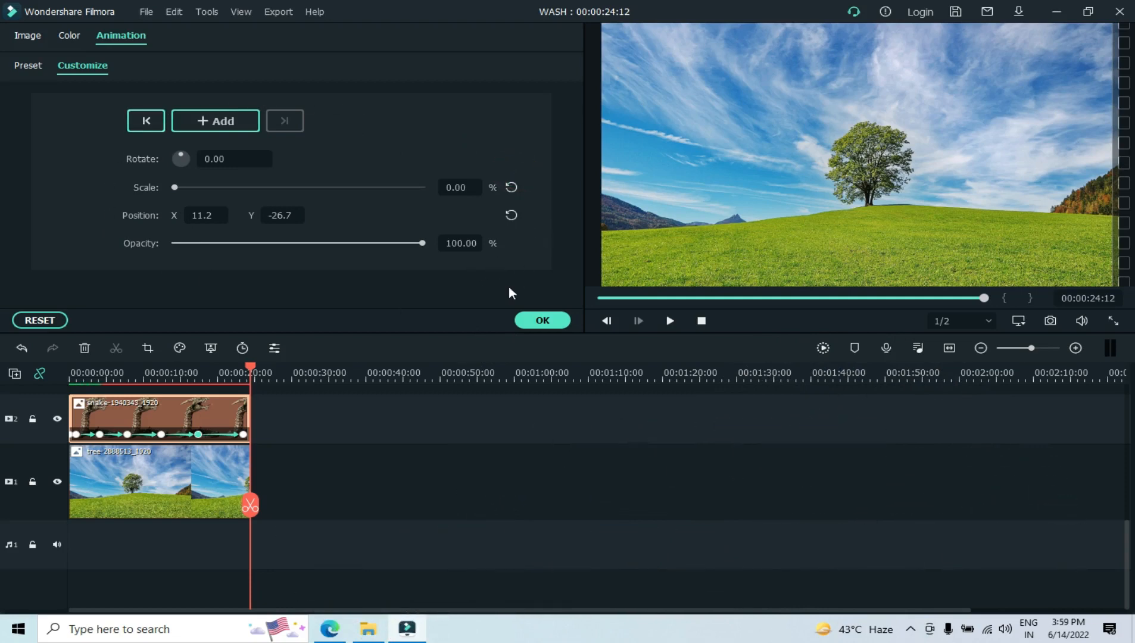
click(546, 325)
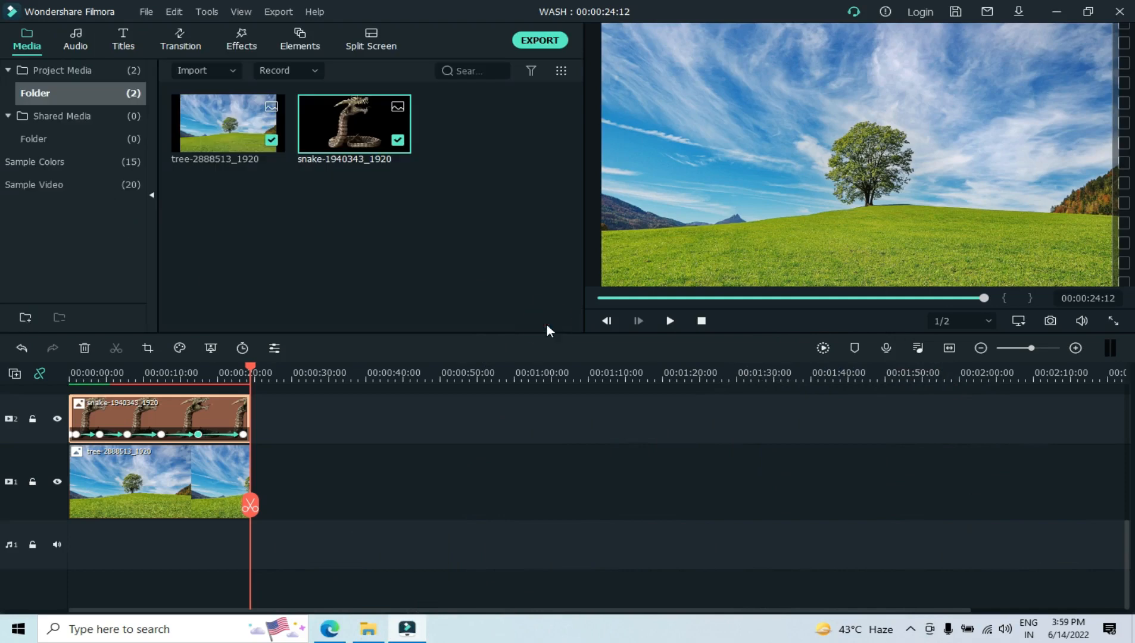